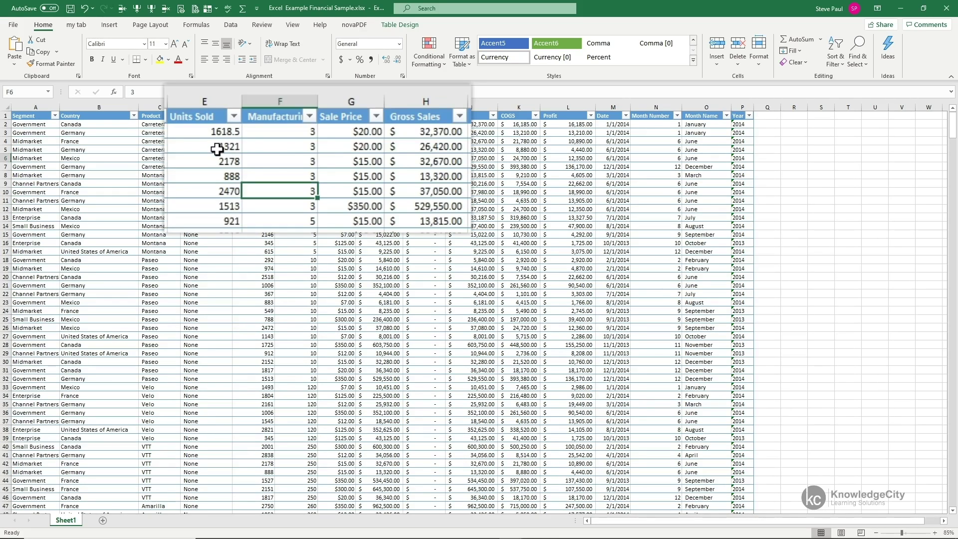
- Inspect the formats of the Units Sold, Manufacturing Price, Sale Price and Gross Sales cells
click(218, 147)
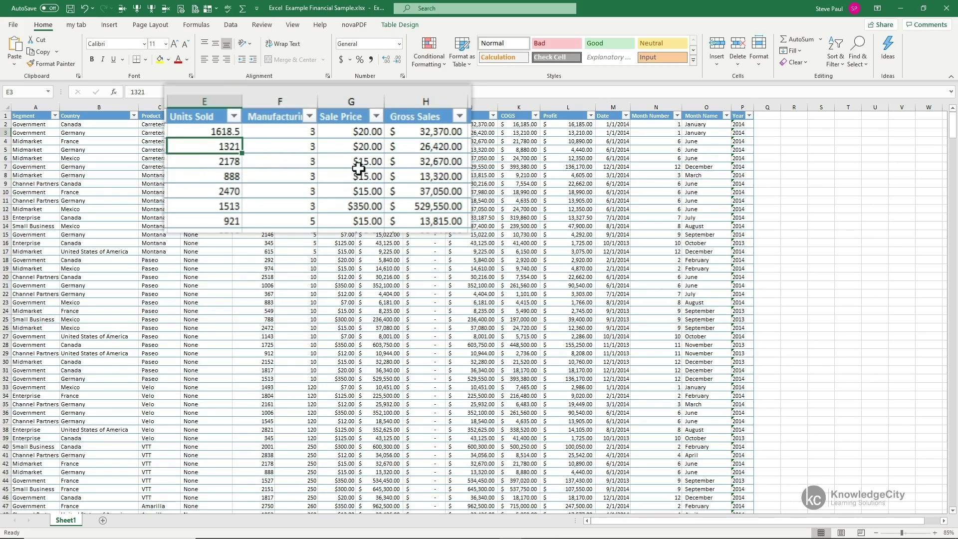
click(368, 149)
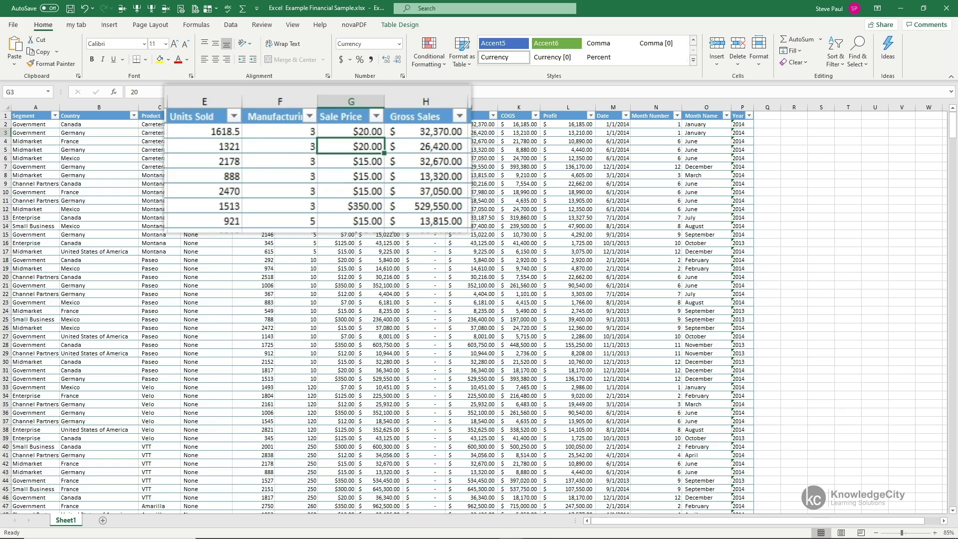
click(445, 148)
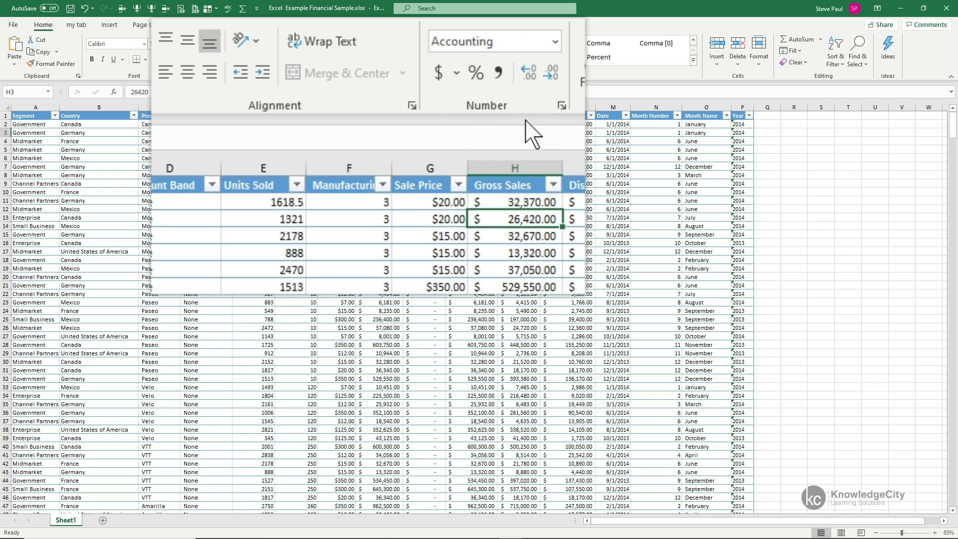
click(291, 221)
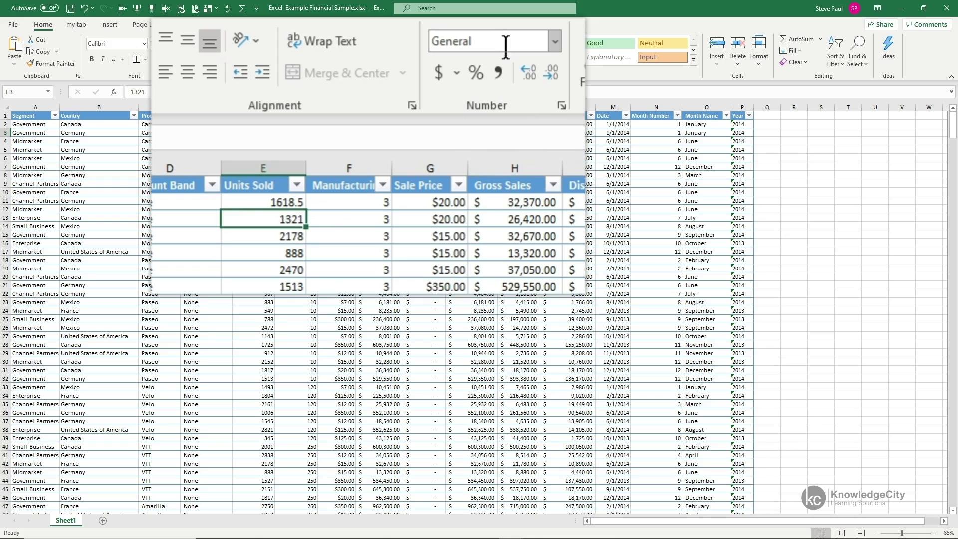
click(366, 222)
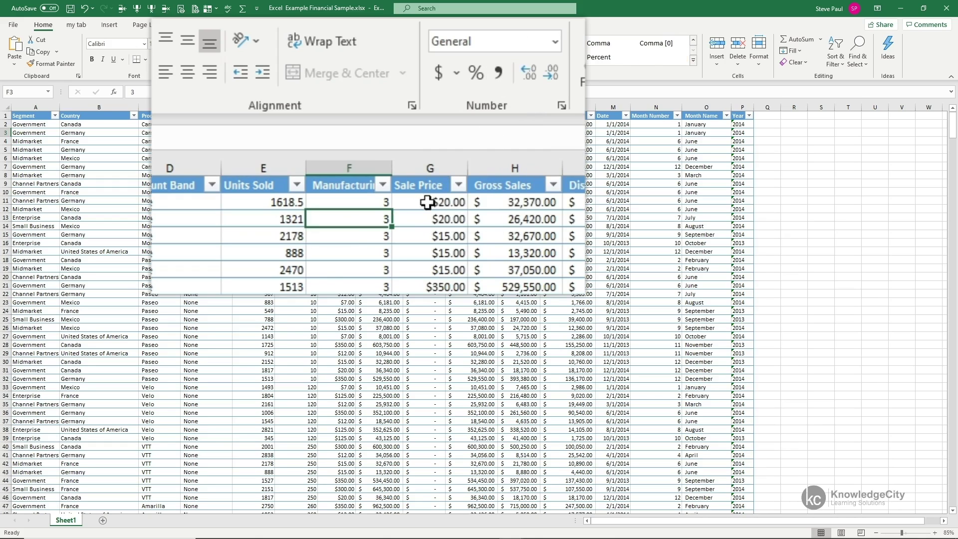
click(446, 220)
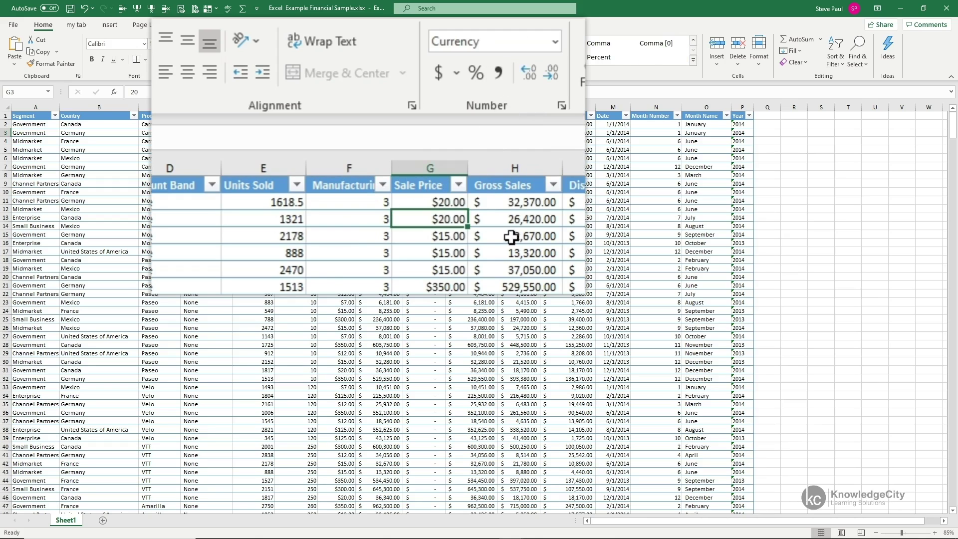
click(522, 220)
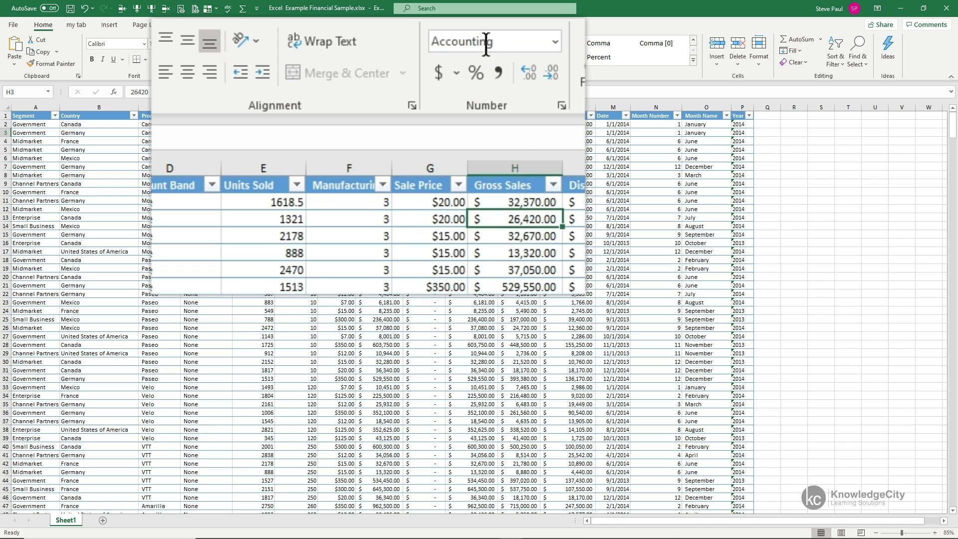
click(294, 221)
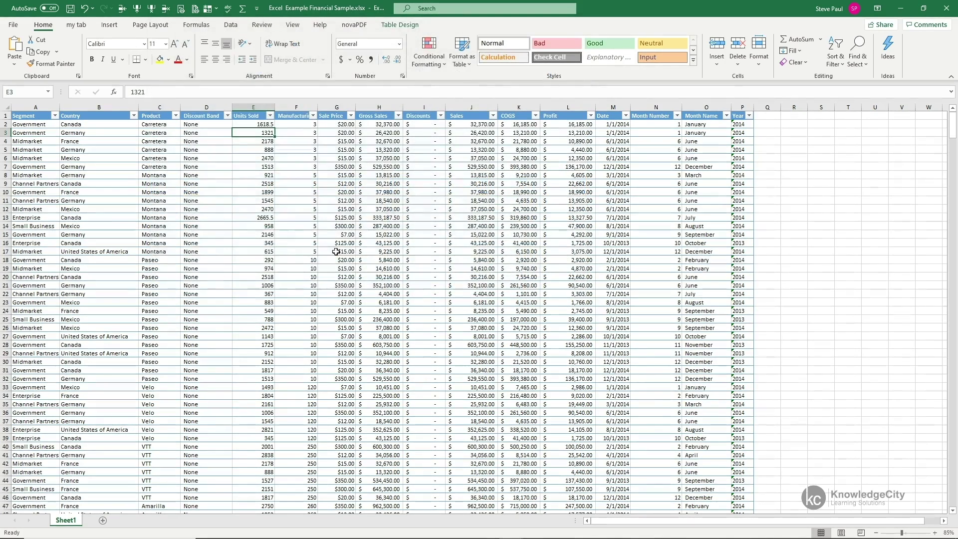
- Zoom to 100%, select F3 and widen column F to fit the Manufacturing Price header
click(935, 533)
click(935, 532)
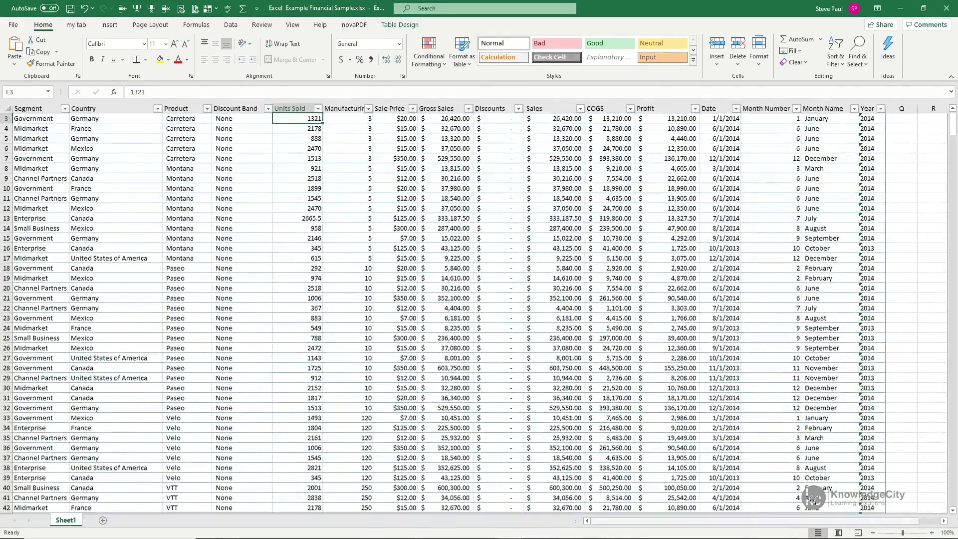
scroll(725, 457, up, 1)
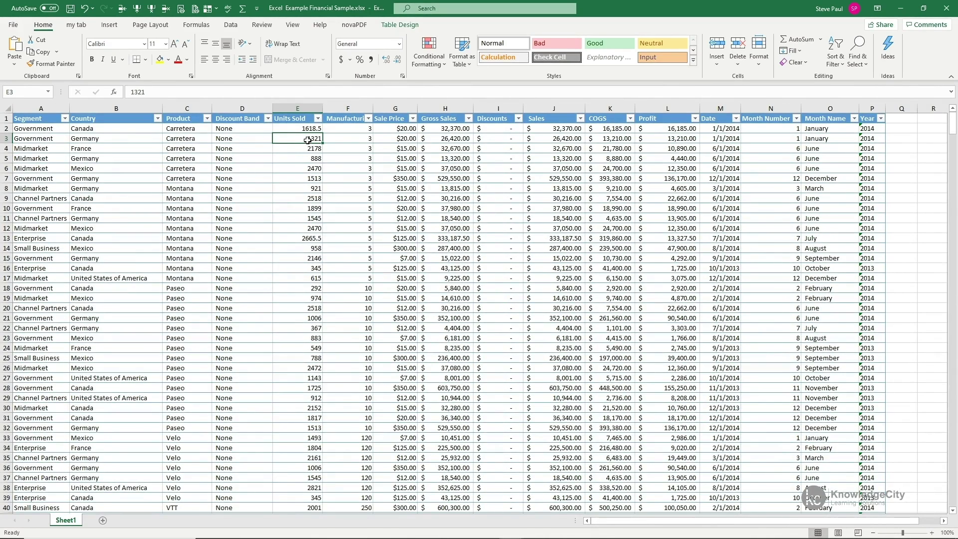
click(347, 143)
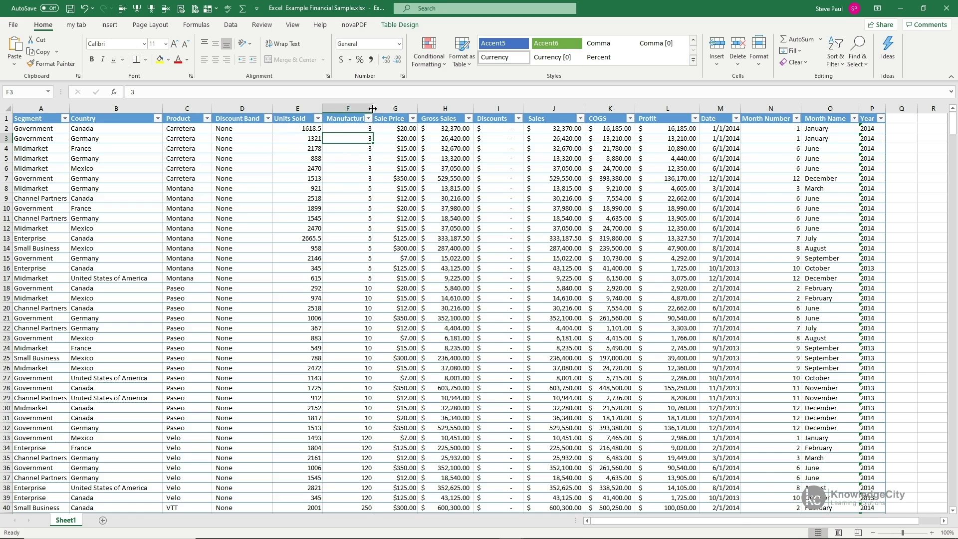
drag(372, 108, 401, 108)
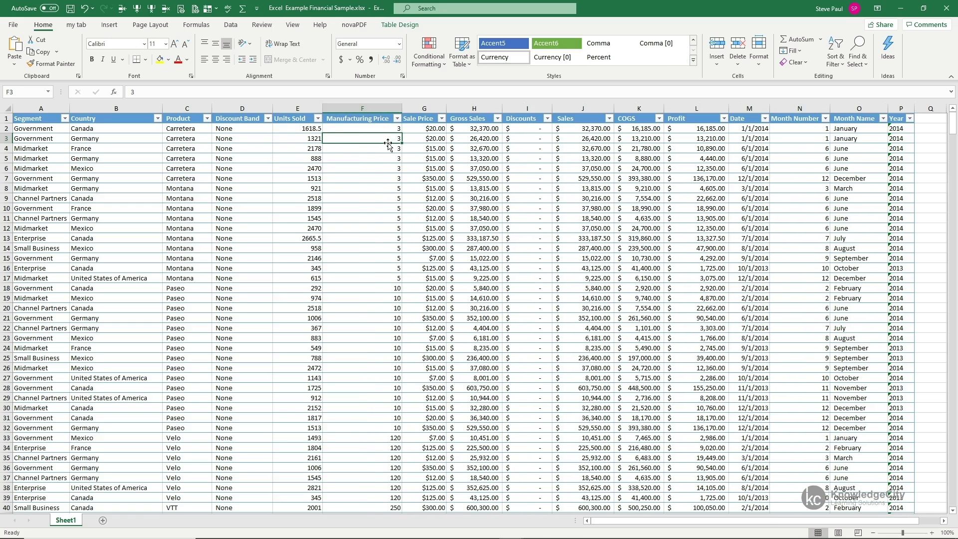
- Apply Currency, then Accounting format to F3 so it reads $ 3.00
click(399, 44)
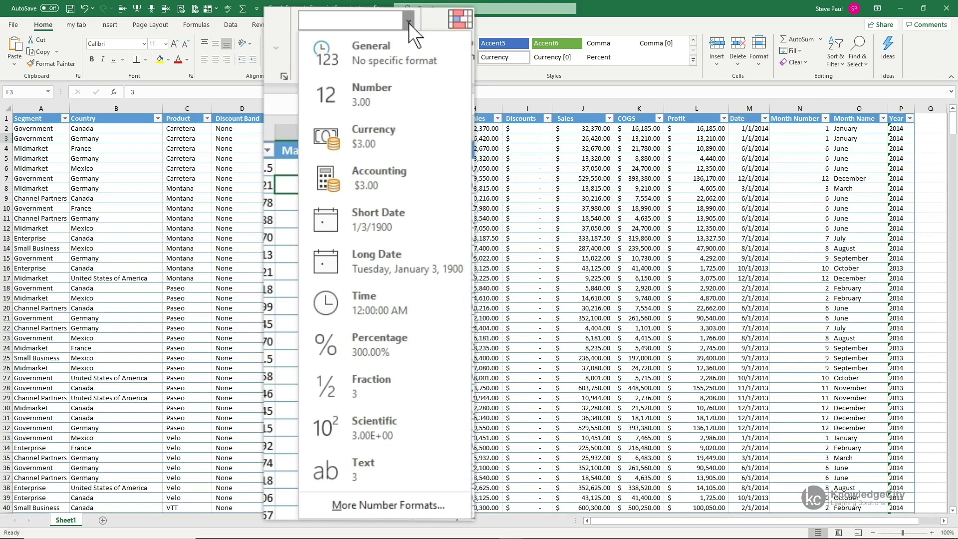
key(Escape)
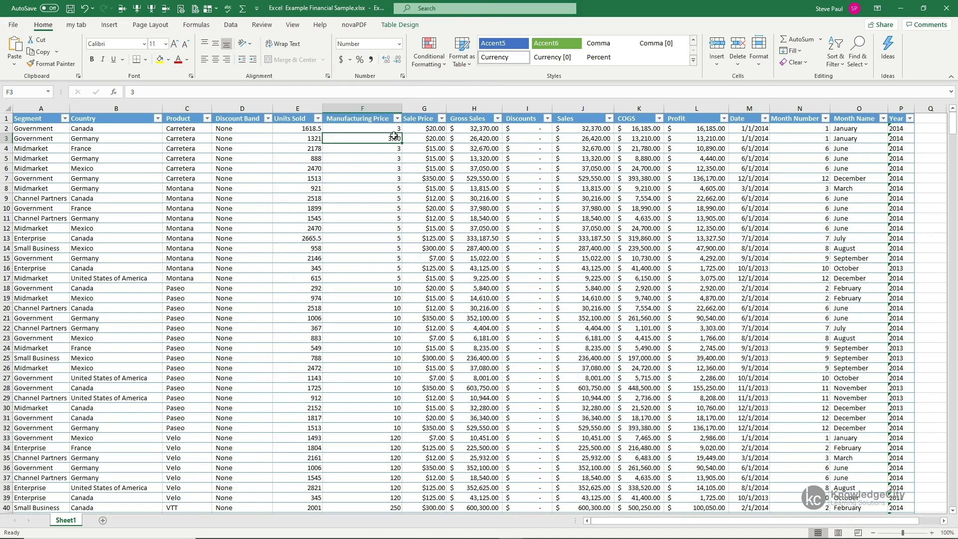
click(399, 44)
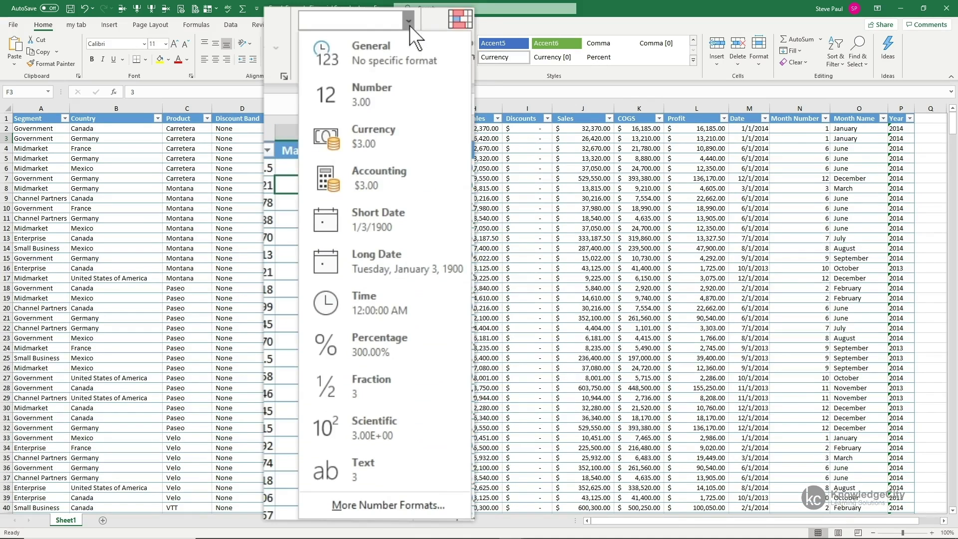
click(395, 134)
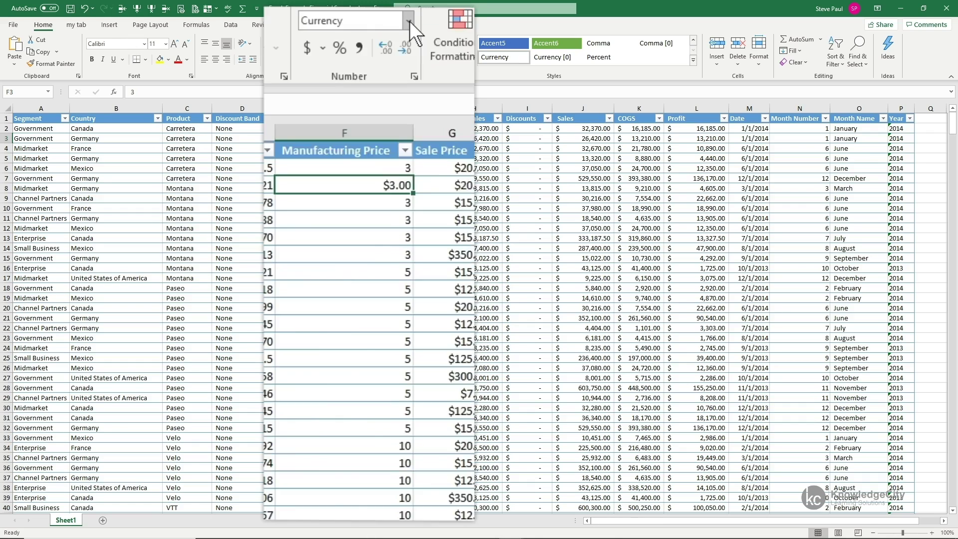
click(400, 43)
click(400, 170)
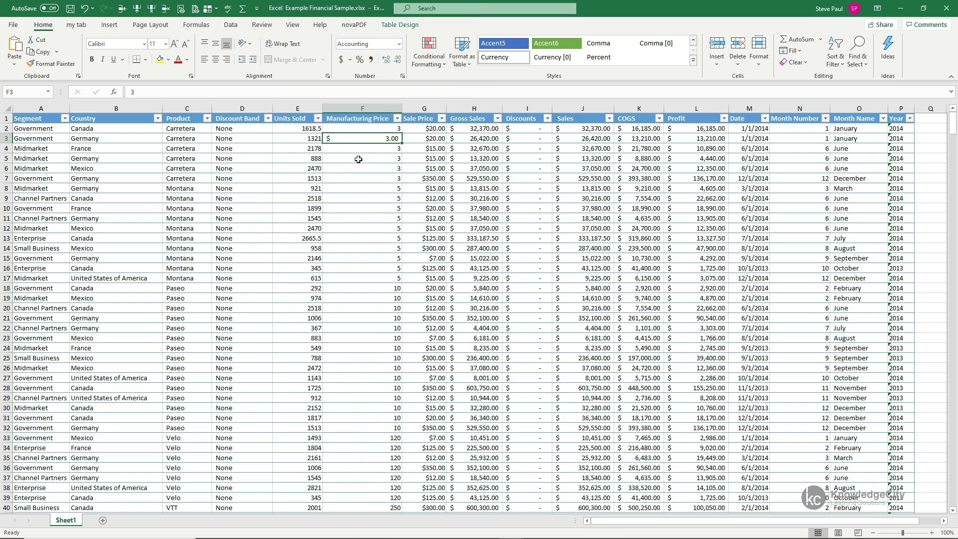
click(400, 44)
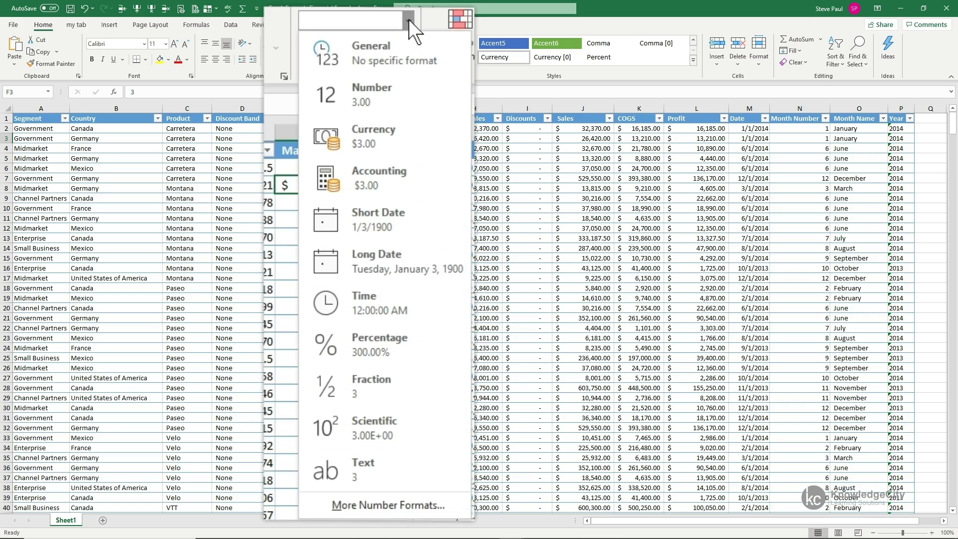
- Format F3 as Number with 2 decimals, 1000 separator and red (1,234.10) negatives
click(407, 501)
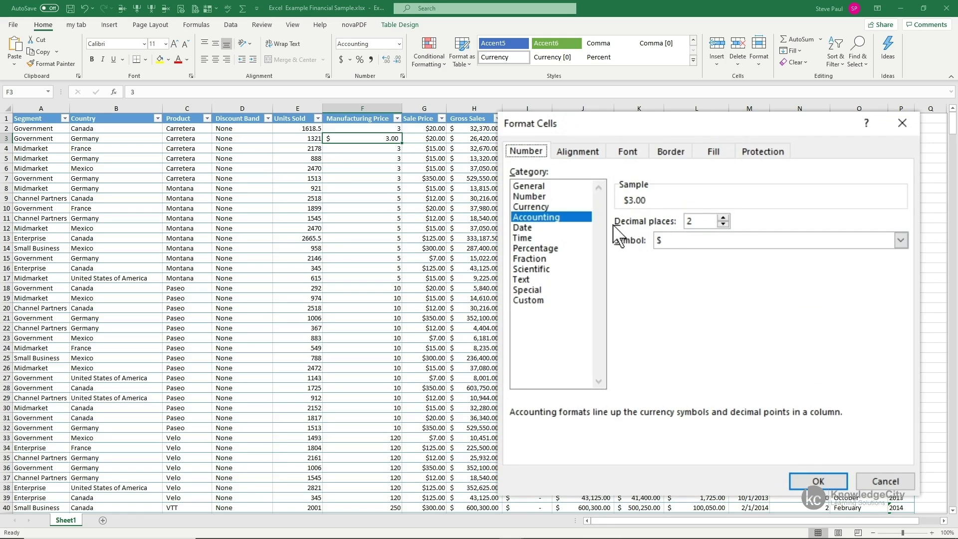
double_click(723, 218)
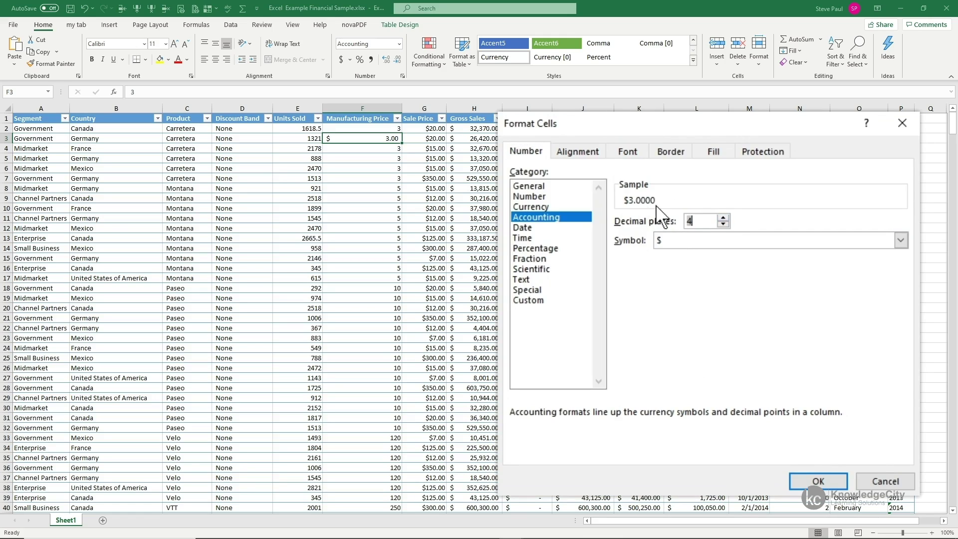
click(723, 224)
click(901, 240)
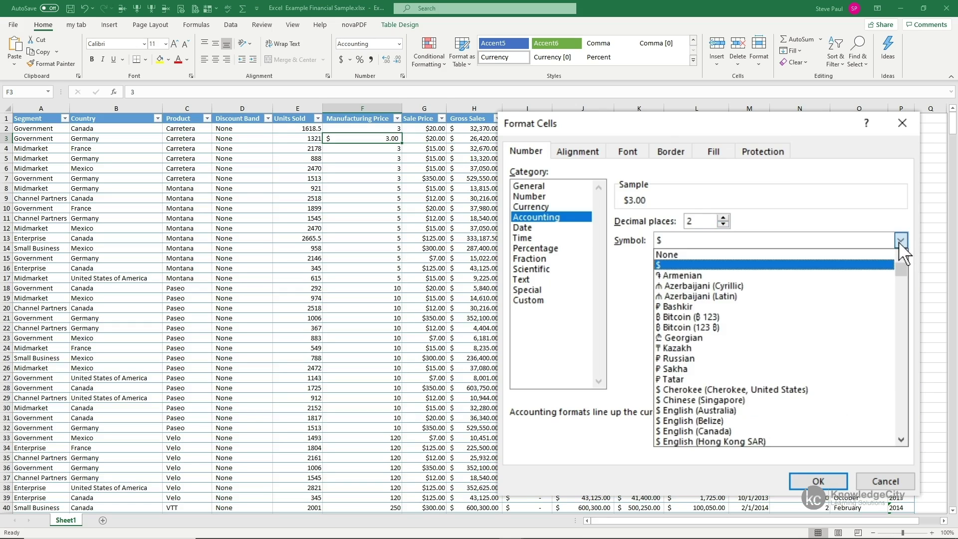
click(563, 198)
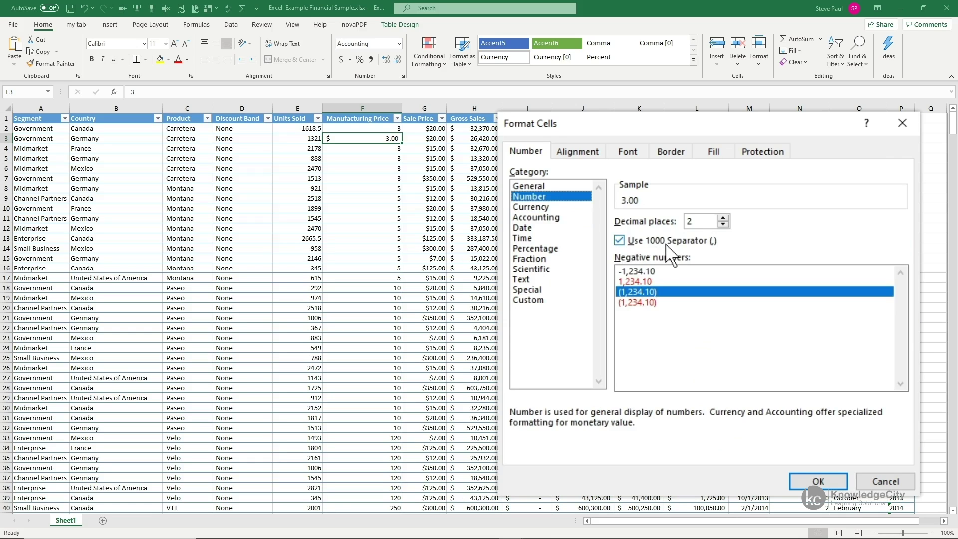
click(620, 240)
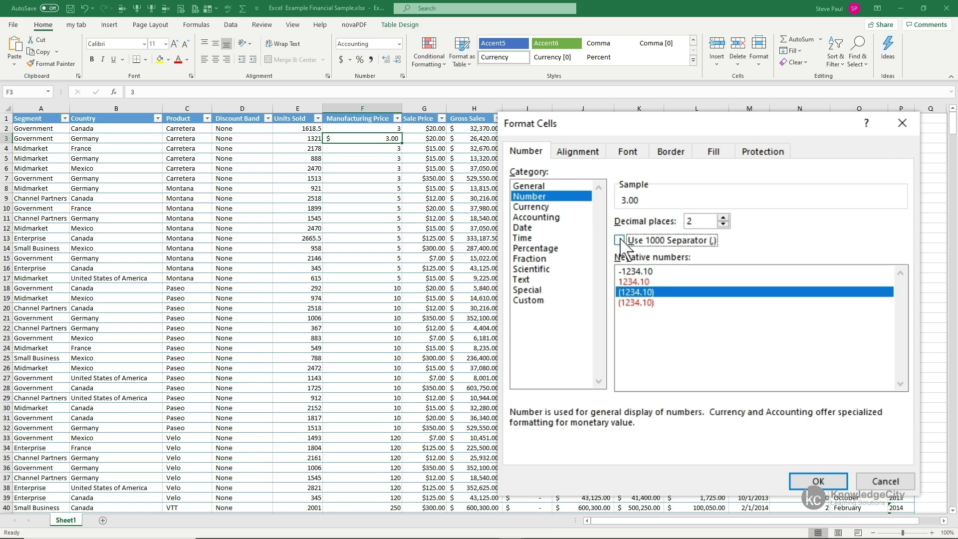
click(619, 241)
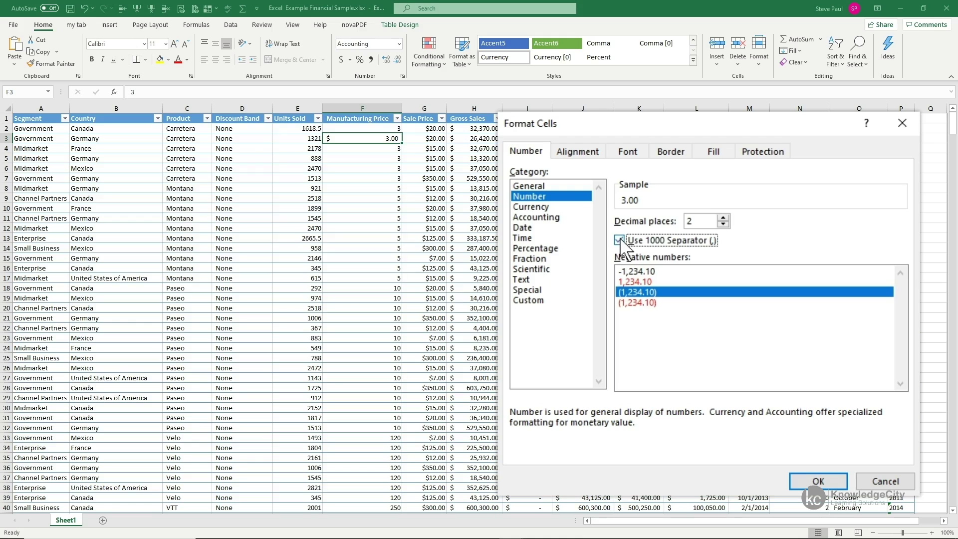
click(647, 302)
click(819, 481)
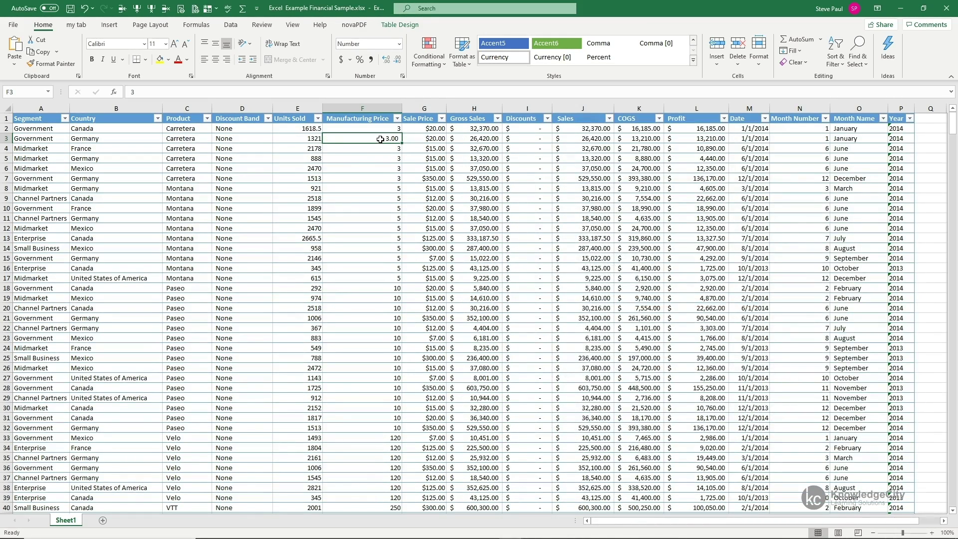
- Change F3 to -3 so it displays as red (3.00)
double_click(381, 140)
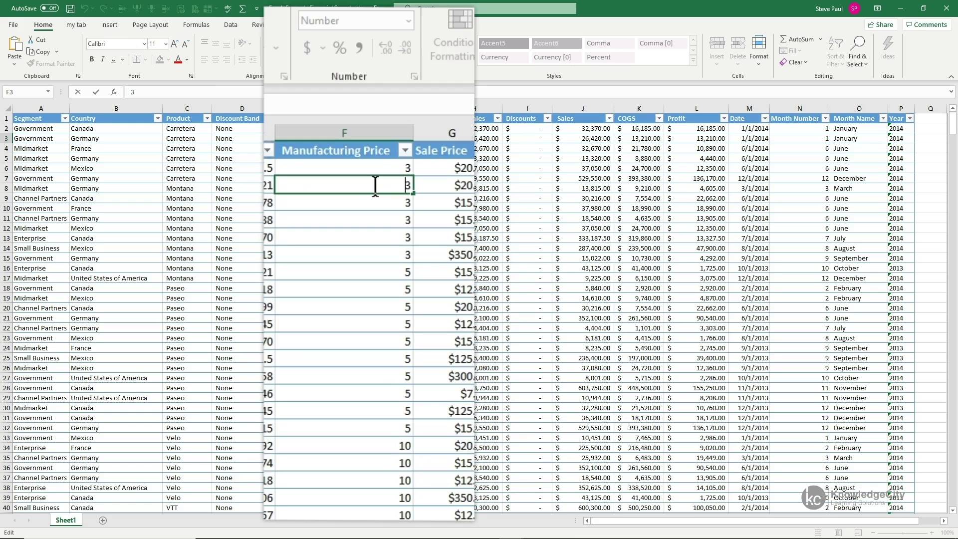
text(-)
key(Return)
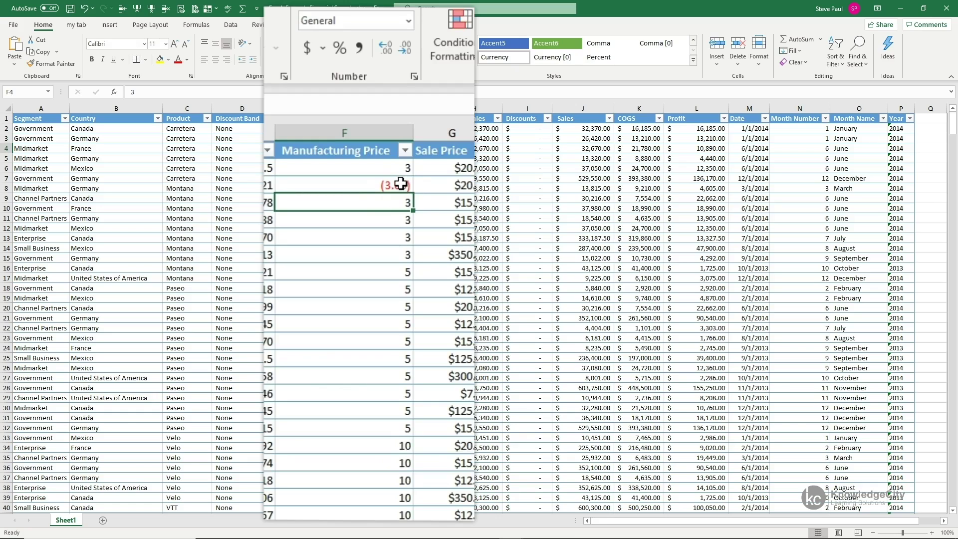
- Reselect F3 and bring up its More Number Formats settings
click(392, 188)
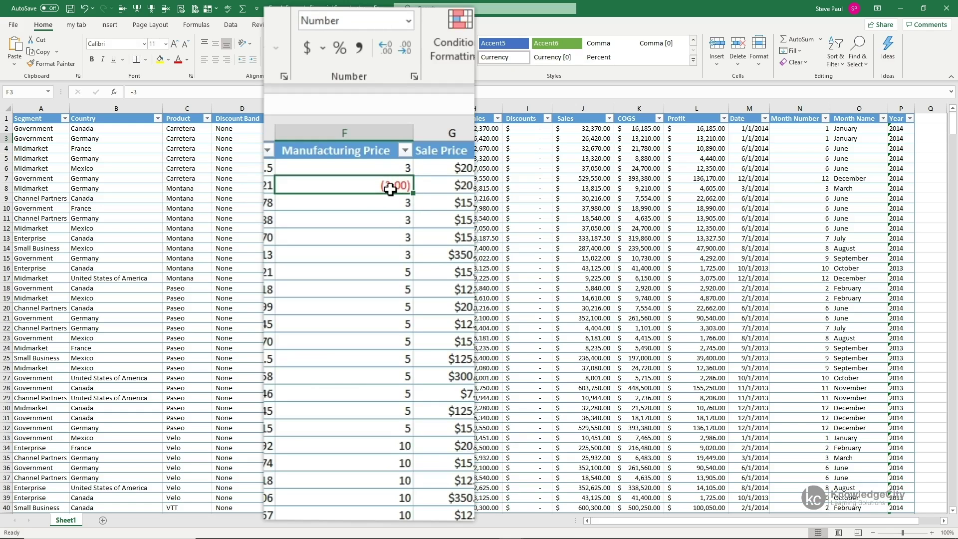
click(410, 22)
click(434, 506)
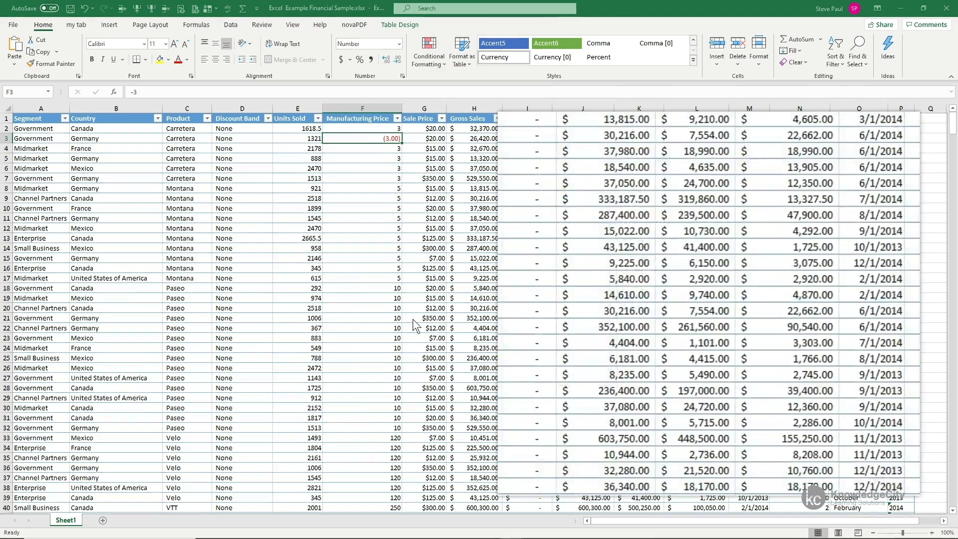
- Preview Percentage, Fraction, Scientific and Currency for F3, then cancel without changes
click(539, 249)
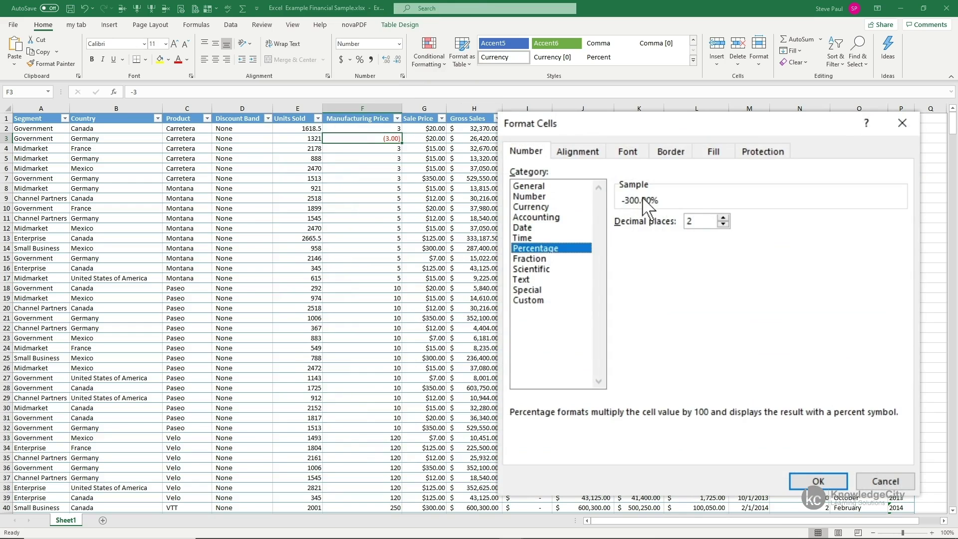
click(542, 259)
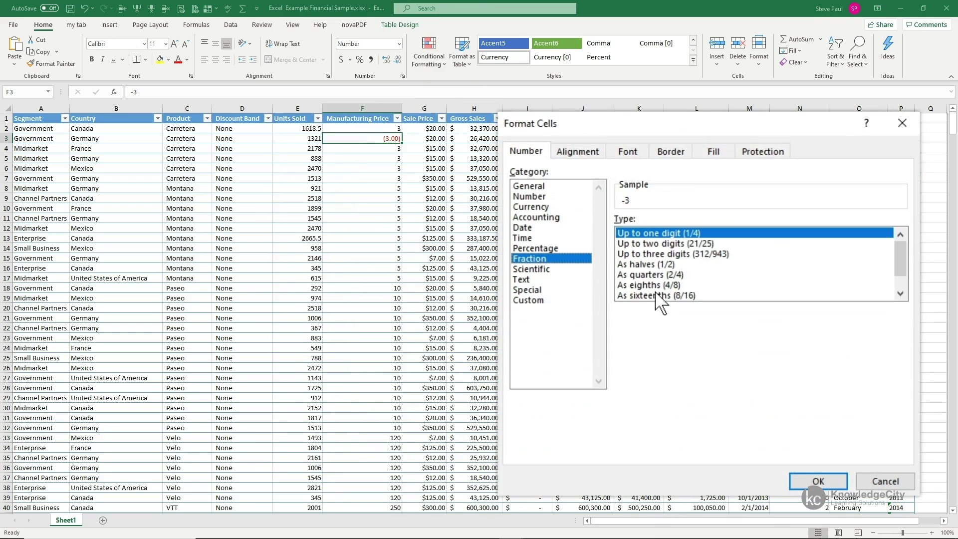
click(546, 272)
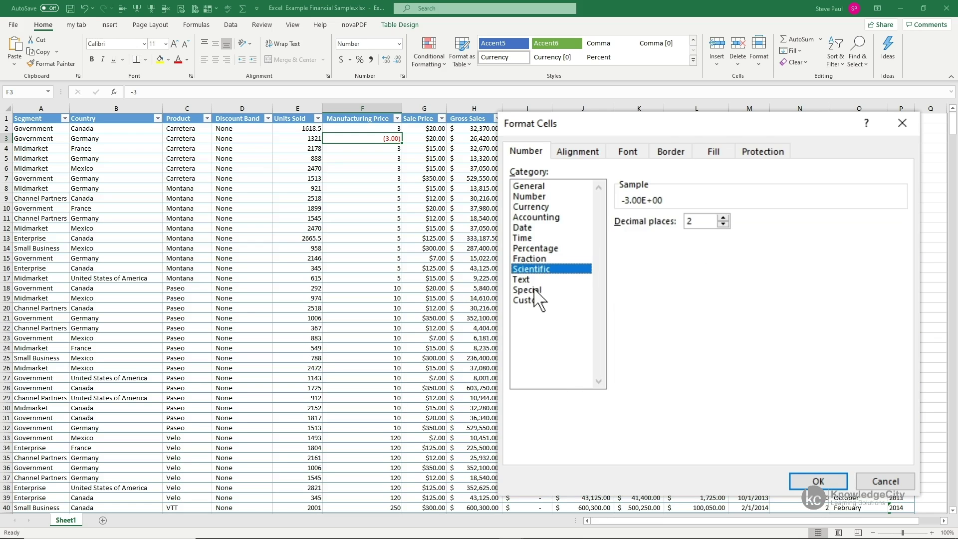
click(531, 208)
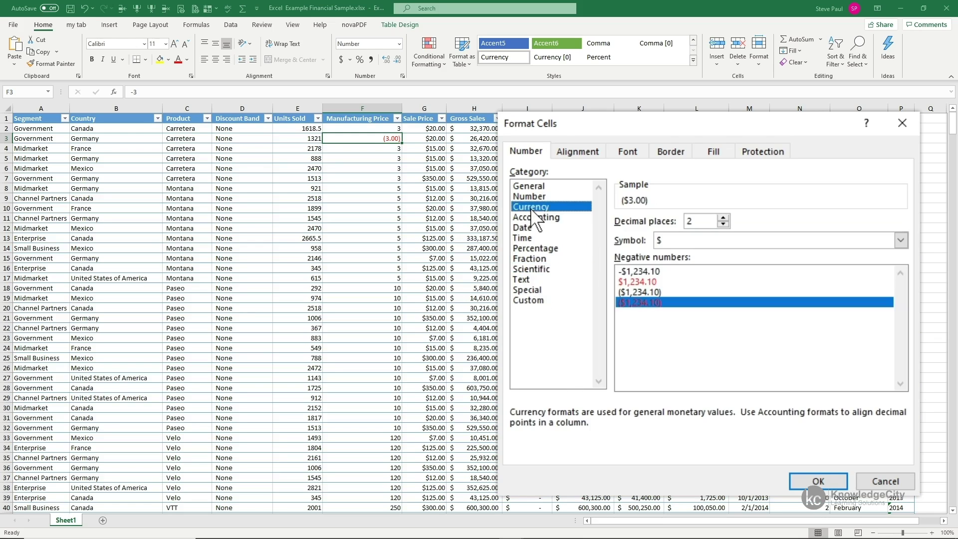
click(878, 482)
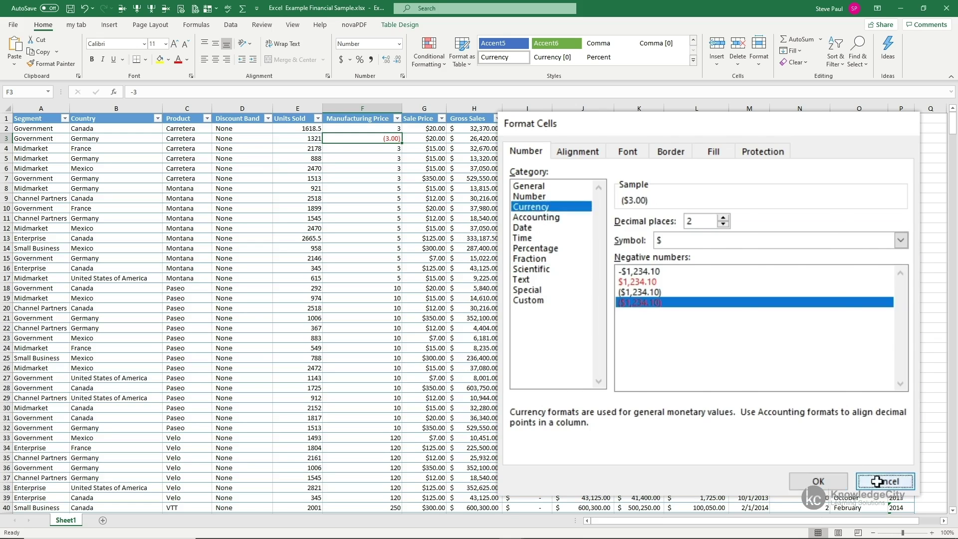
- Switch F3 to Number, then to General format
click(399, 44)
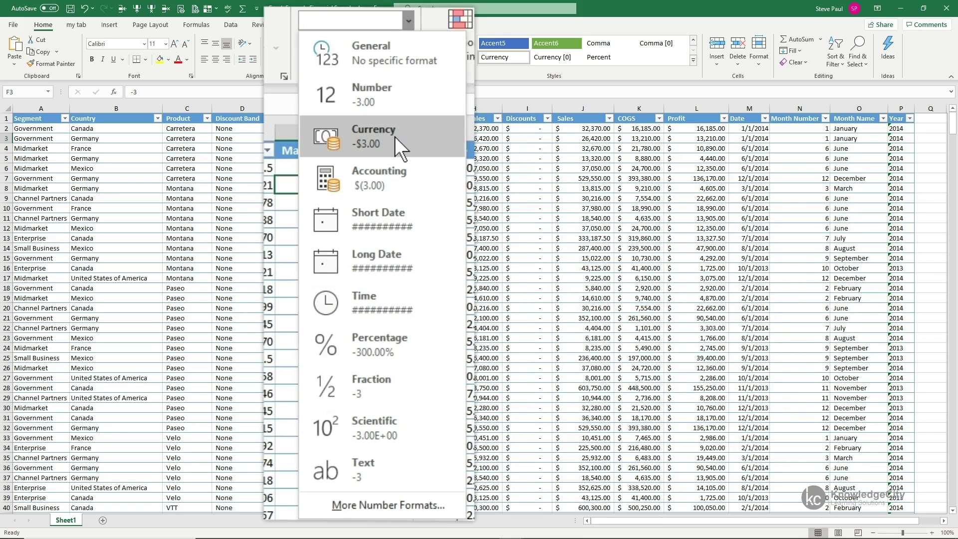
click(391, 96)
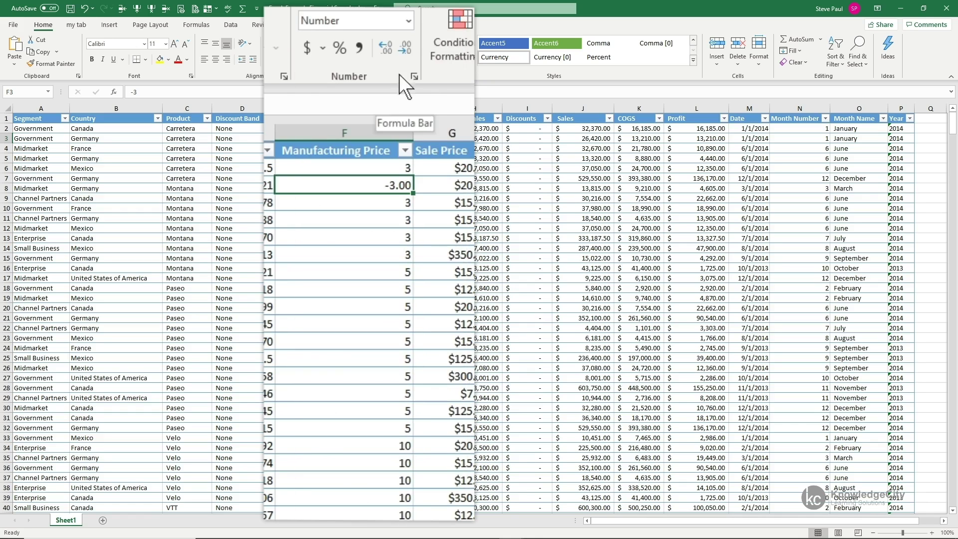
click(408, 20)
click(405, 59)
- Delete the minus sign so F3 holds a positive 3
double_click(386, 188)
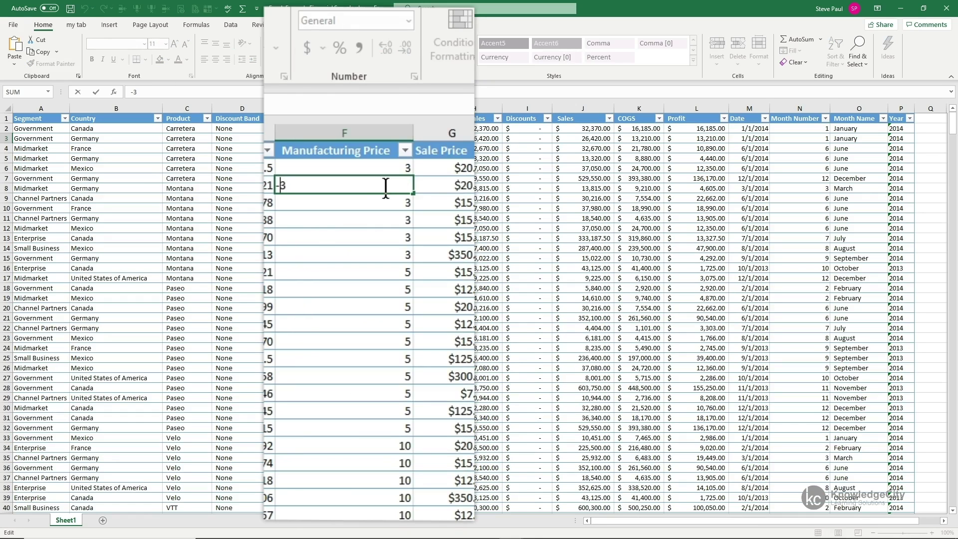
key(BackSpace)
key(Return)
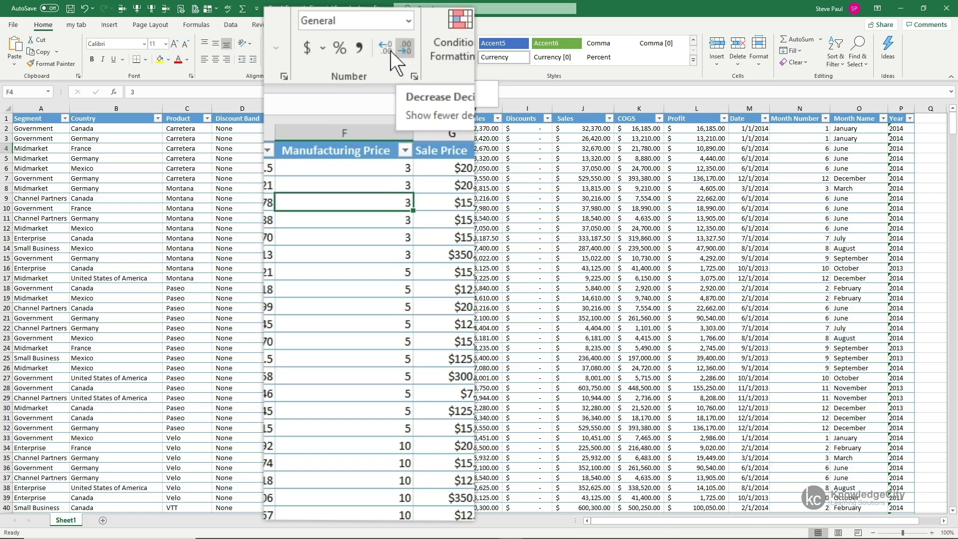
click(409, 21)
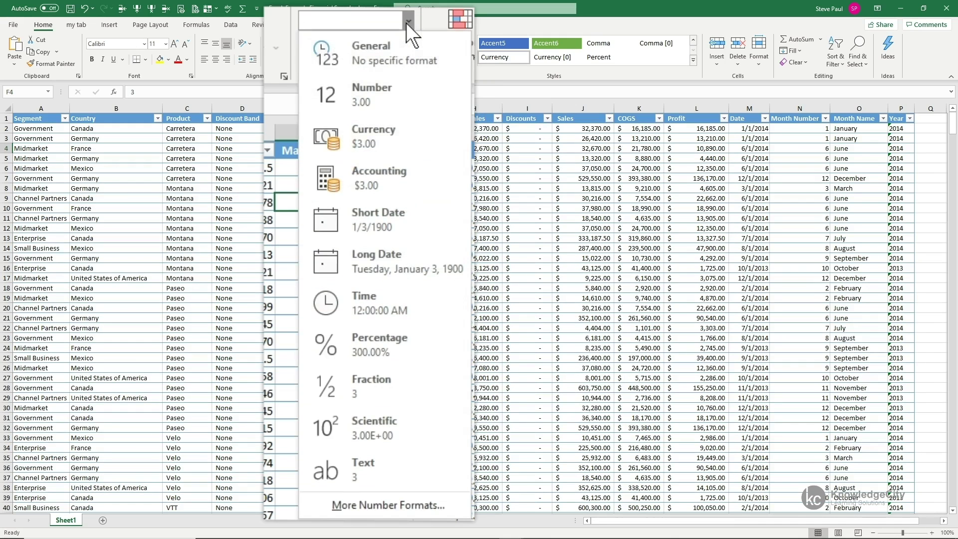
click(394, 93)
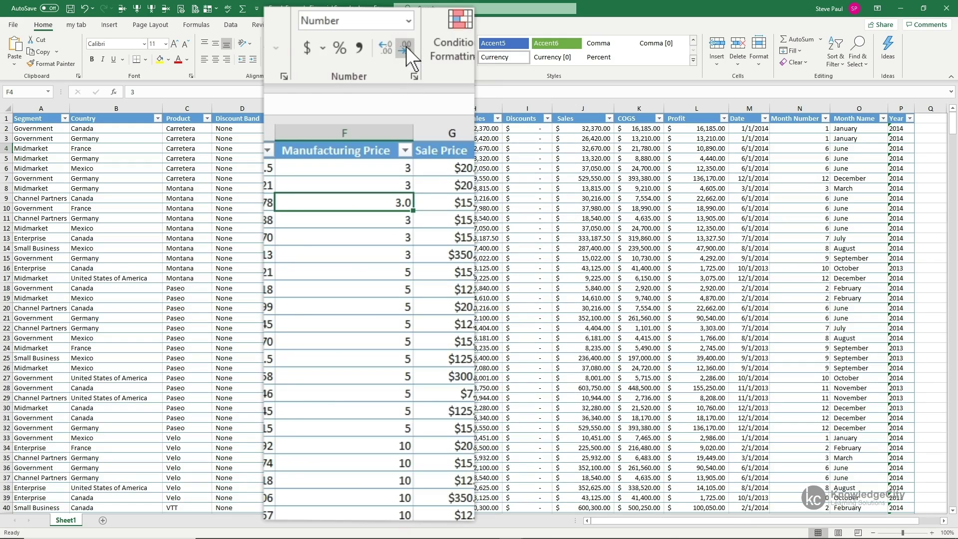
click(388, 50)
click(388, 50)
click(389, 50)
click(388, 50)
click(402, 46)
click(402, 46)
click(402, 47)
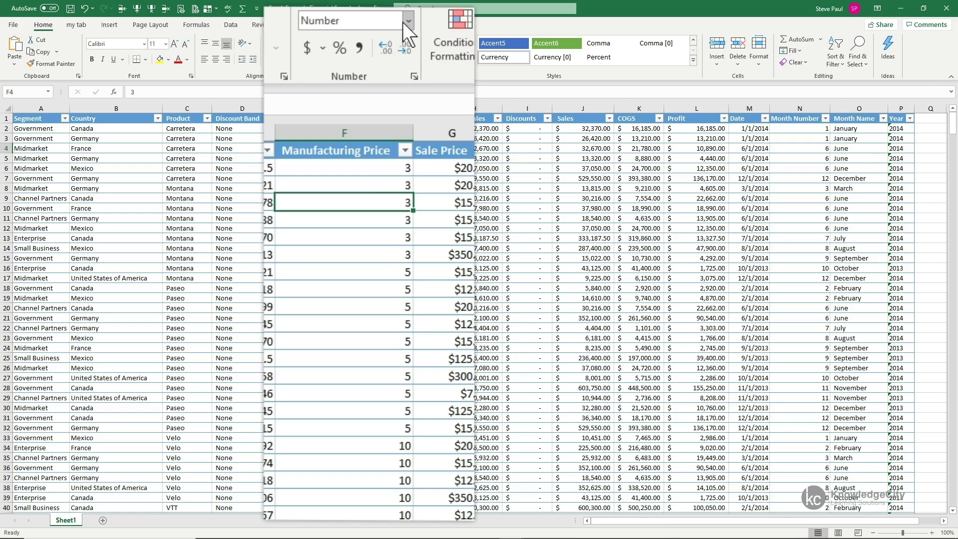
click(408, 20)
click(386, 46)
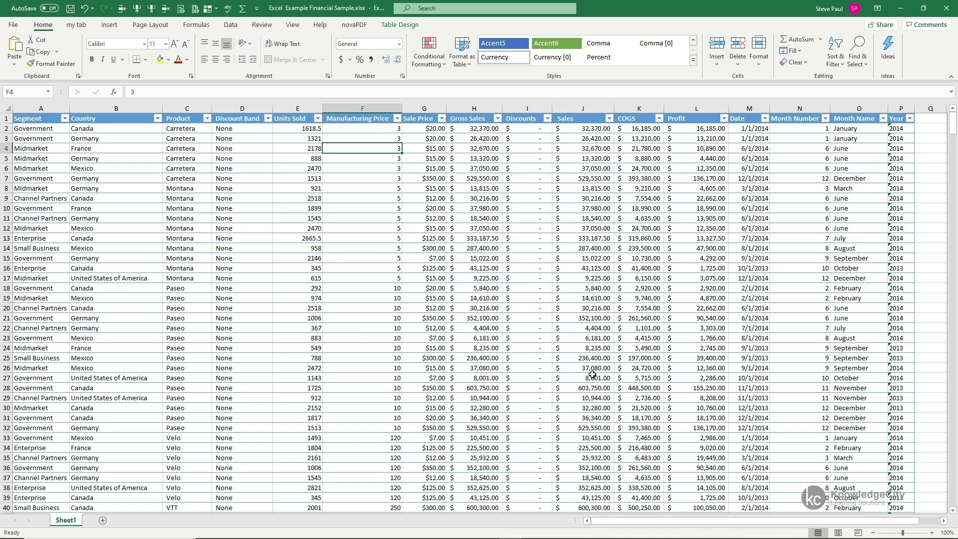
- Scroll right and enter the date 1/15/2021 in cell S3
click(591, 375)
drag(734, 522, 809, 522)
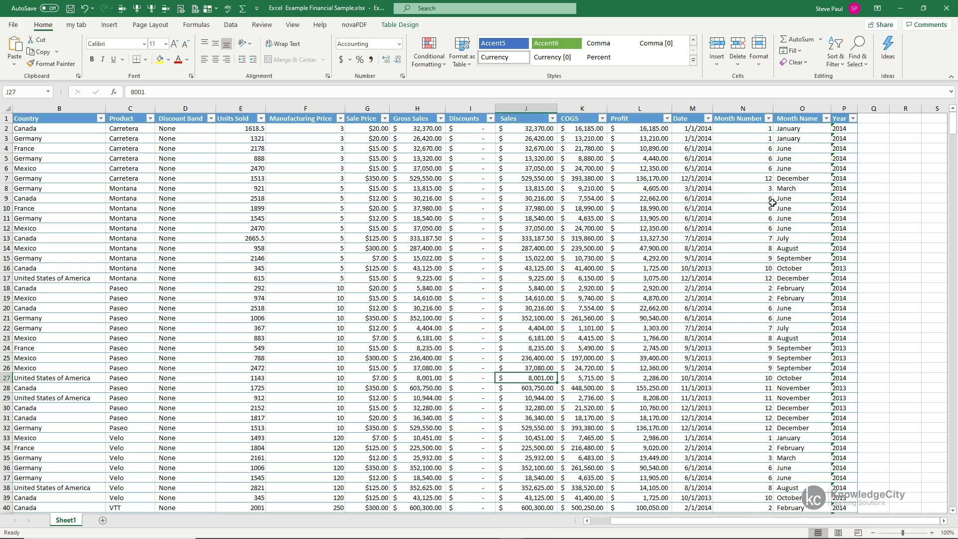
click(882, 141)
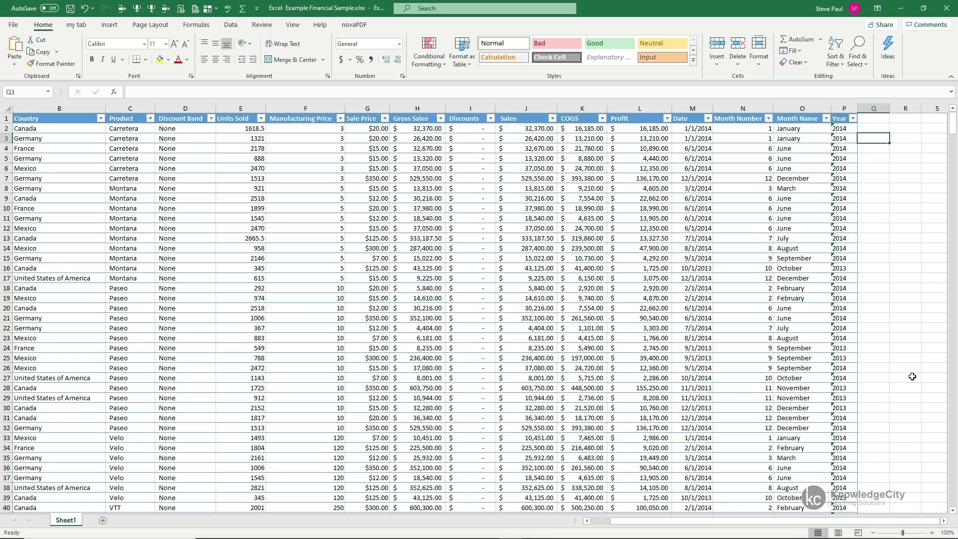
key(Right)
key(Right)
key(Right)
key(Right)
key(Right)
key(Right)
key(Right)
key(Right)
key(Right)
key(Right)
key(Right)
key(Right)
key(Left)
key(Left)
key(Left)
key(Left)
key(Left)
key(Left)
key(Left)
key(Left)
key(Left)
key(Left)
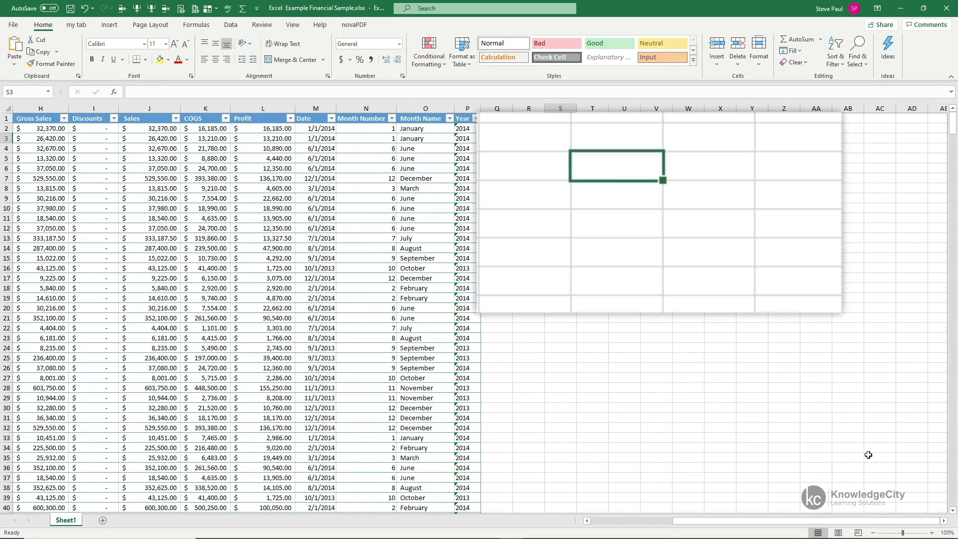
text(1/15/2021)
key(Return)
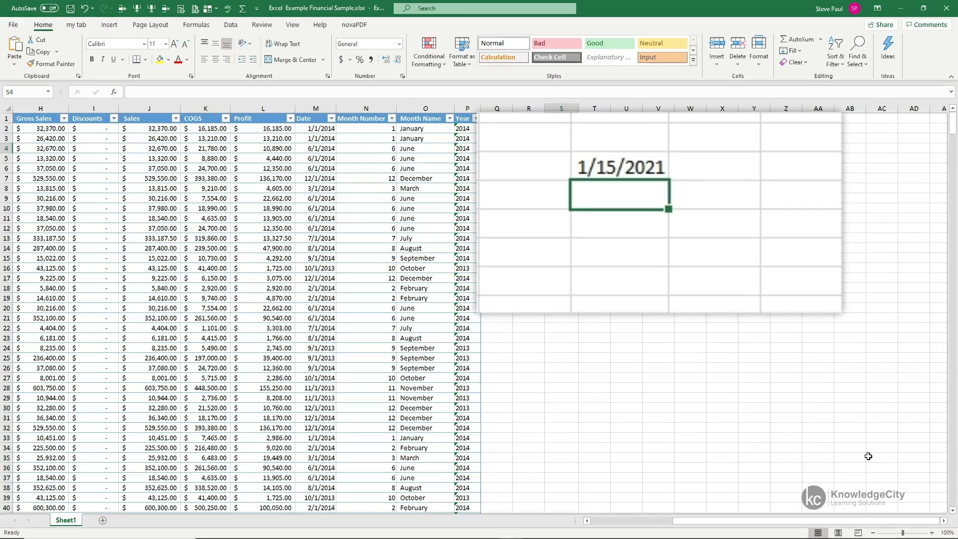
- Enter a test date 1/15/2021 in S4, then delete it and return to S3
key(Up)
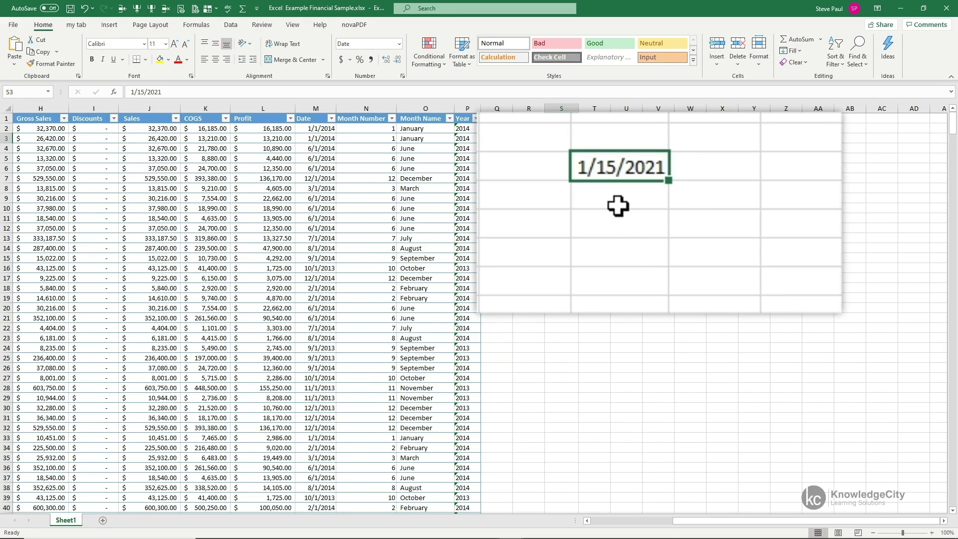
click(614, 202)
text(1/1)
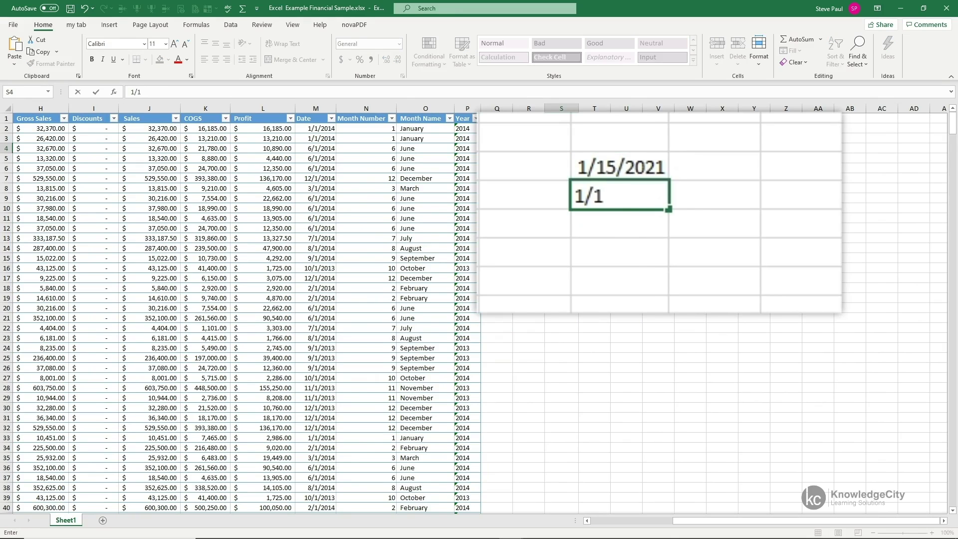
text(5/2021)
key(Return)
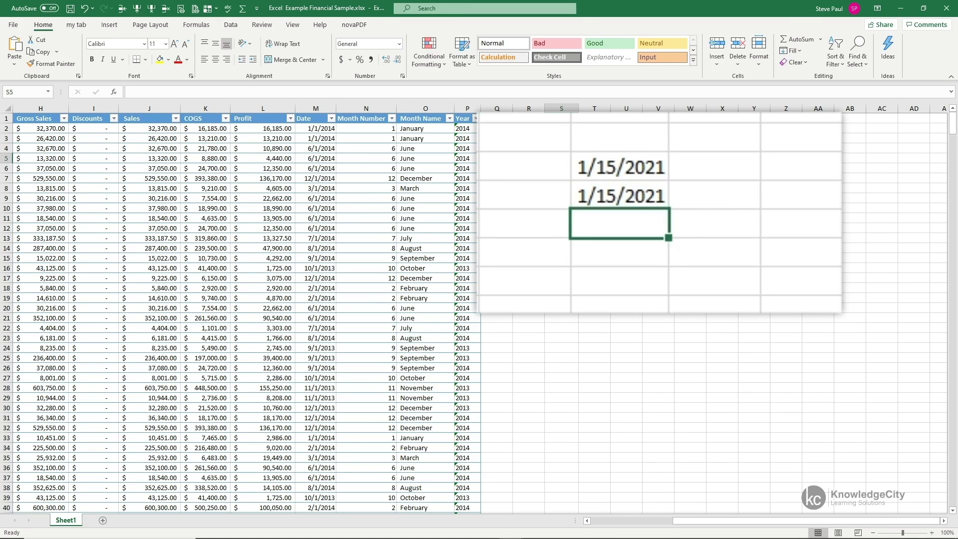
key(Up)
key(Delete)
key(Up)
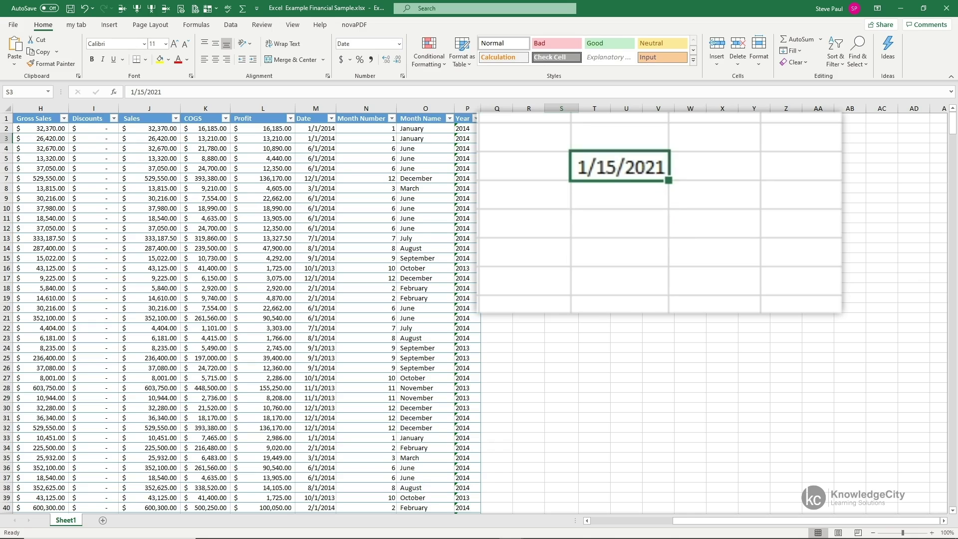
- Apply Long Date to S3 so it reads Friday, January 15, 2021
click(400, 46)
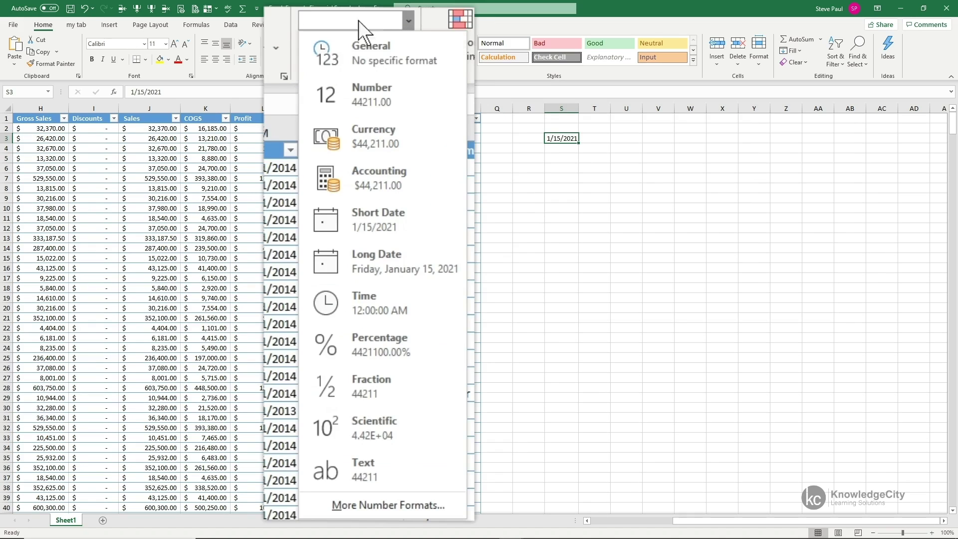
key(Escape)
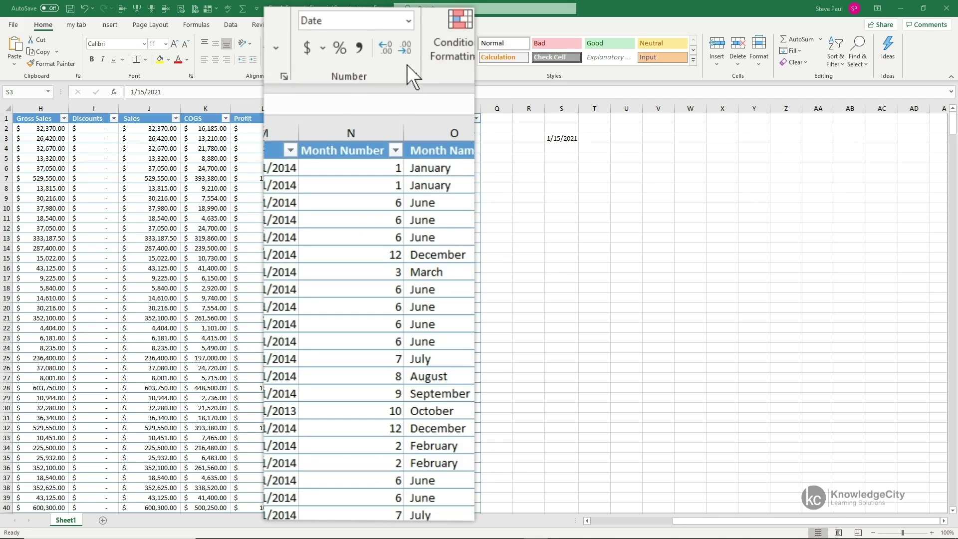
click(409, 22)
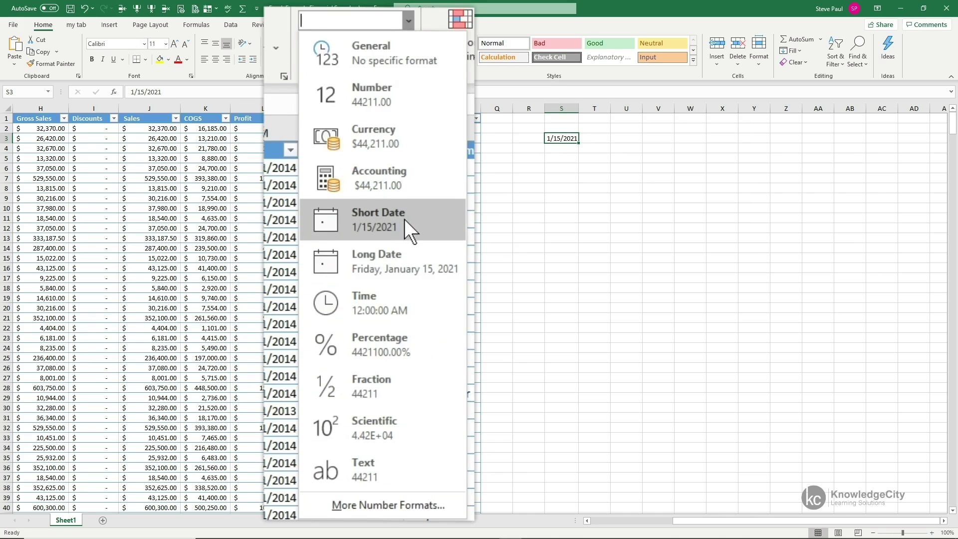
click(411, 268)
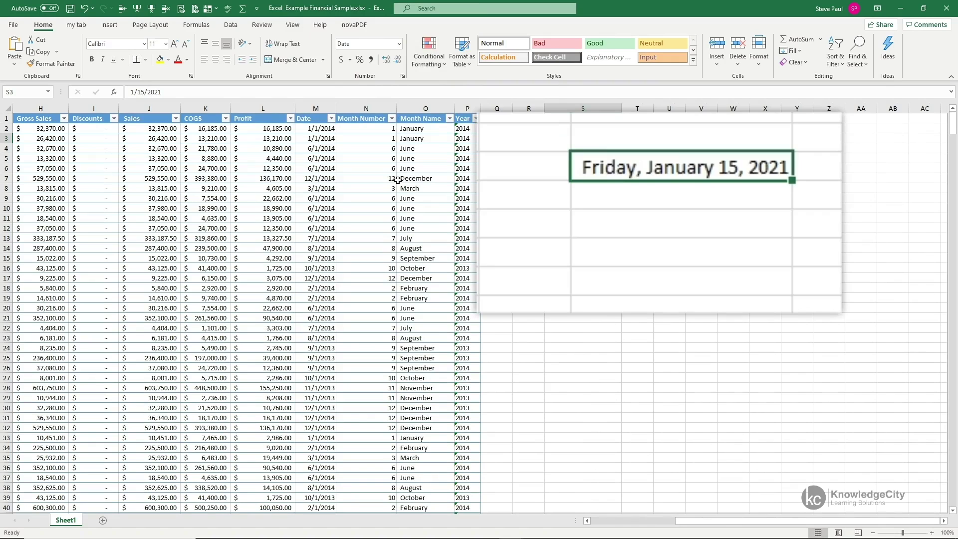
click(399, 44)
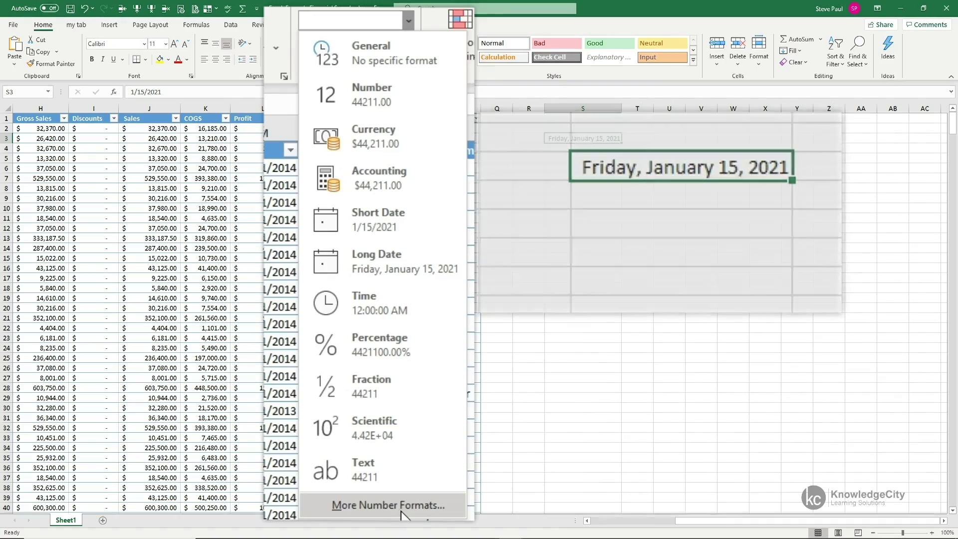
- Apply the 2012-03-14 date type so S3 shows 2021-01-15
click(388, 504)
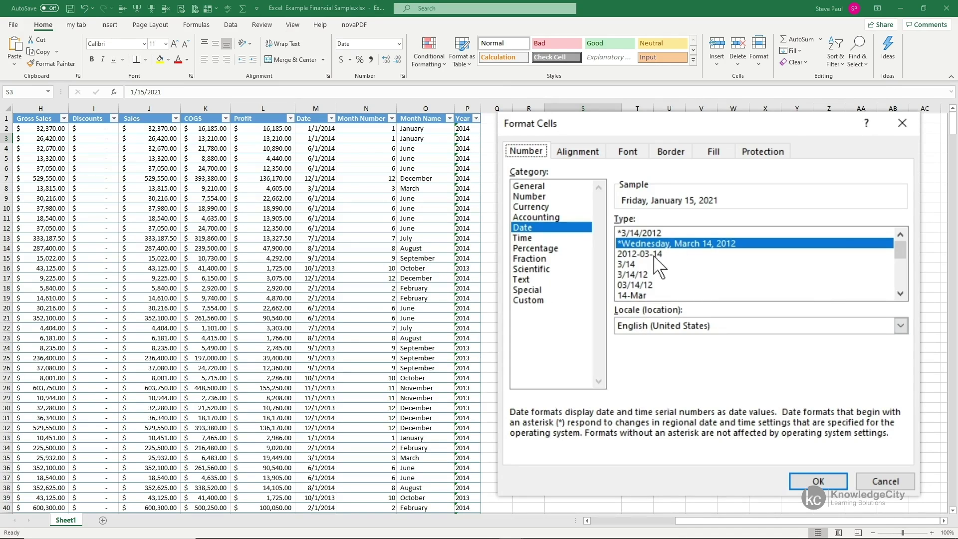
click(648, 253)
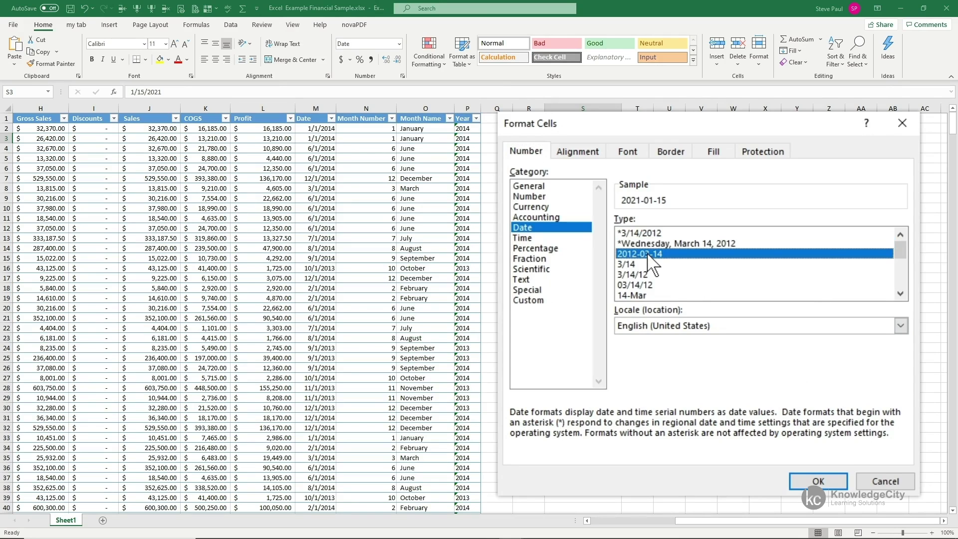
click(810, 482)
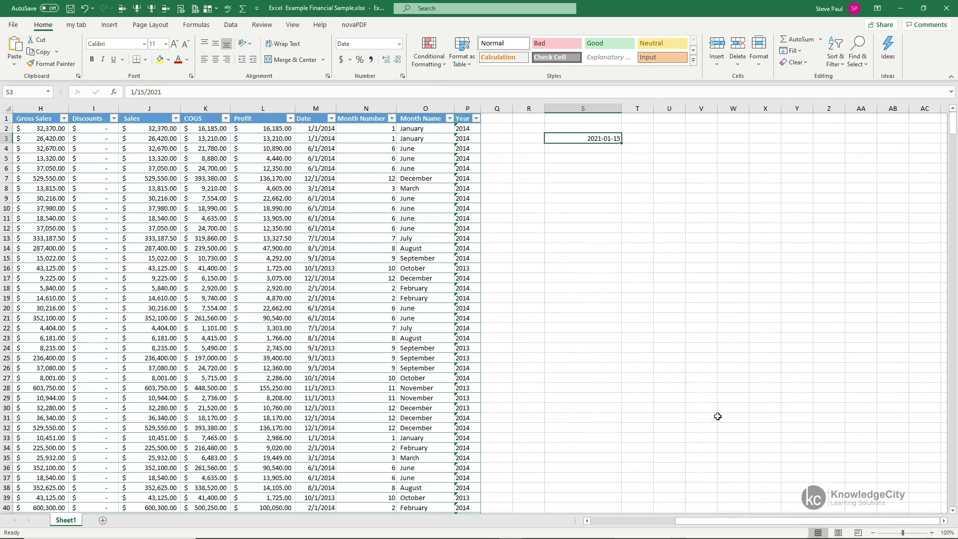
click(399, 44)
click(405, 322)
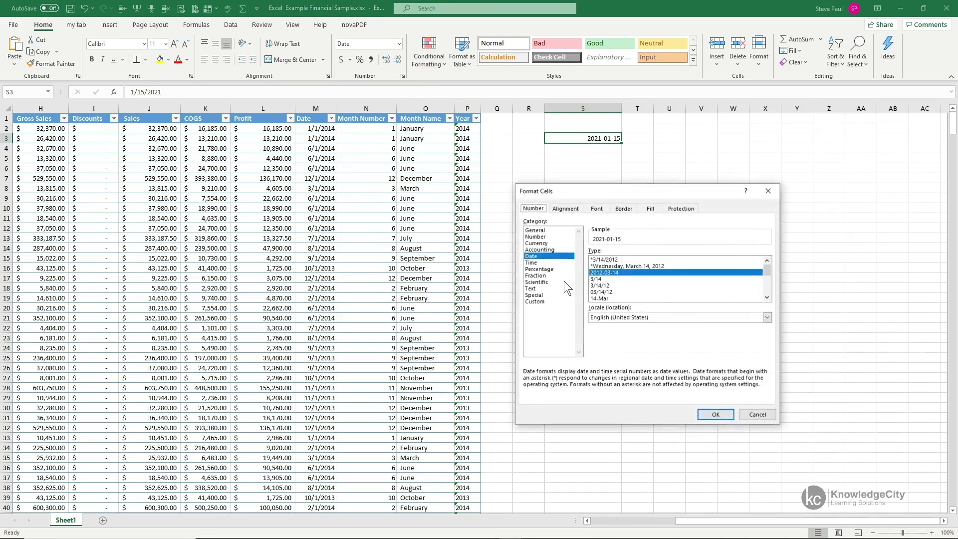
click(636, 264)
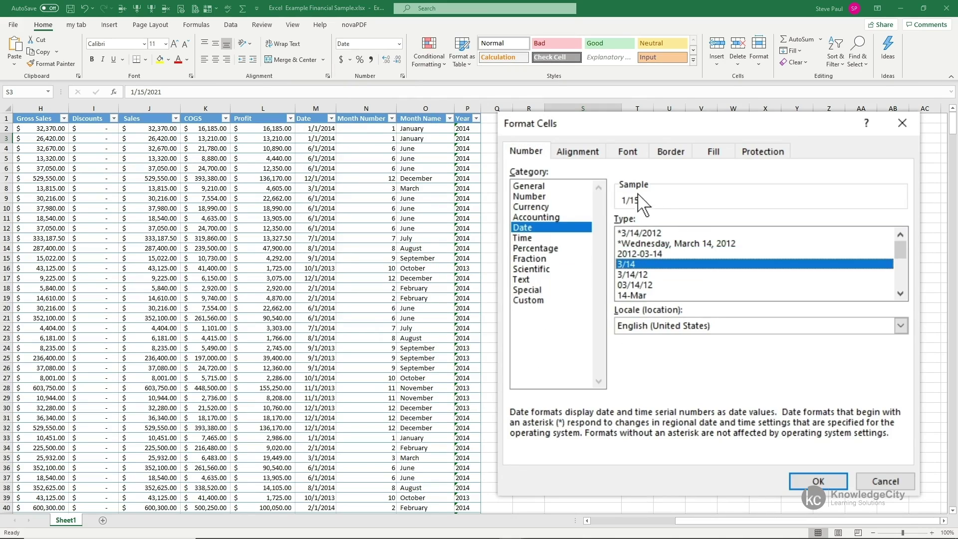
click(643, 295)
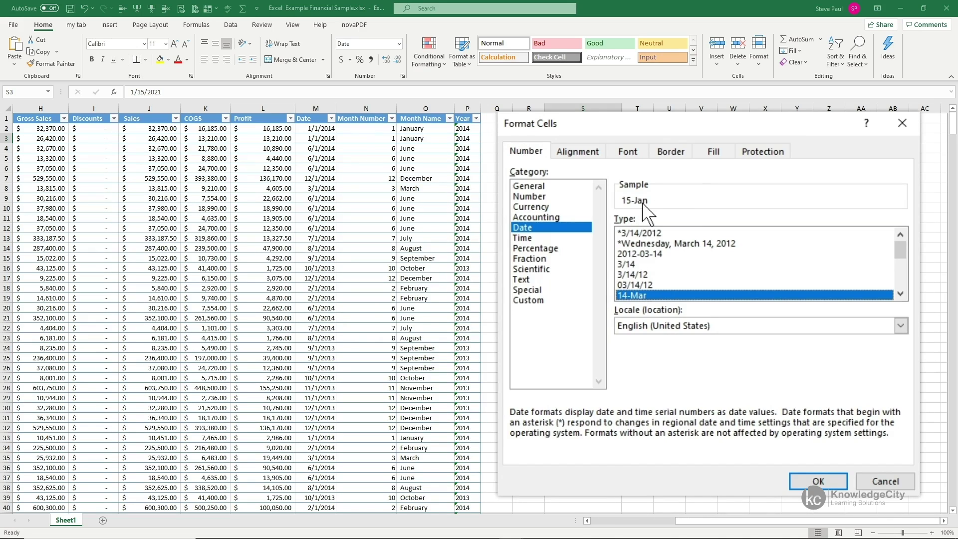
drag(645, 276, 638, 244)
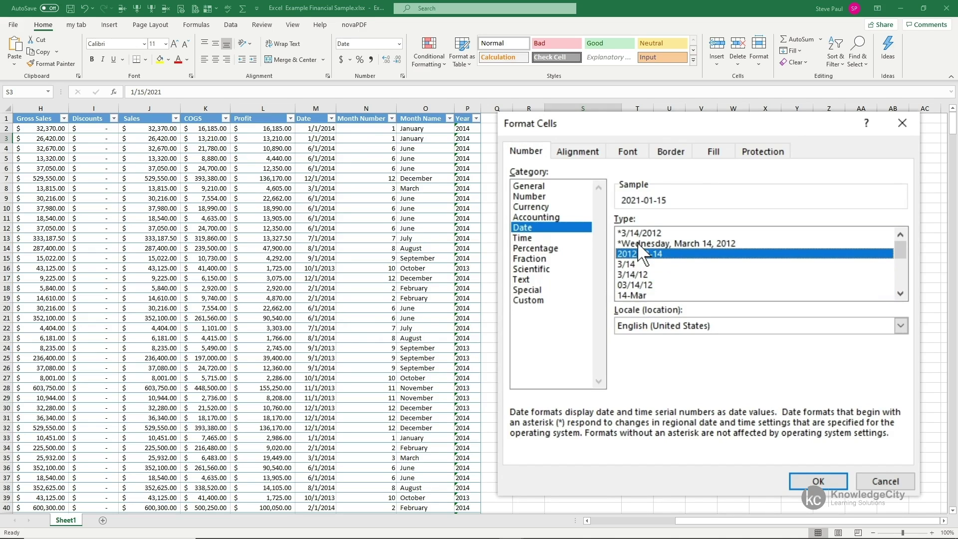